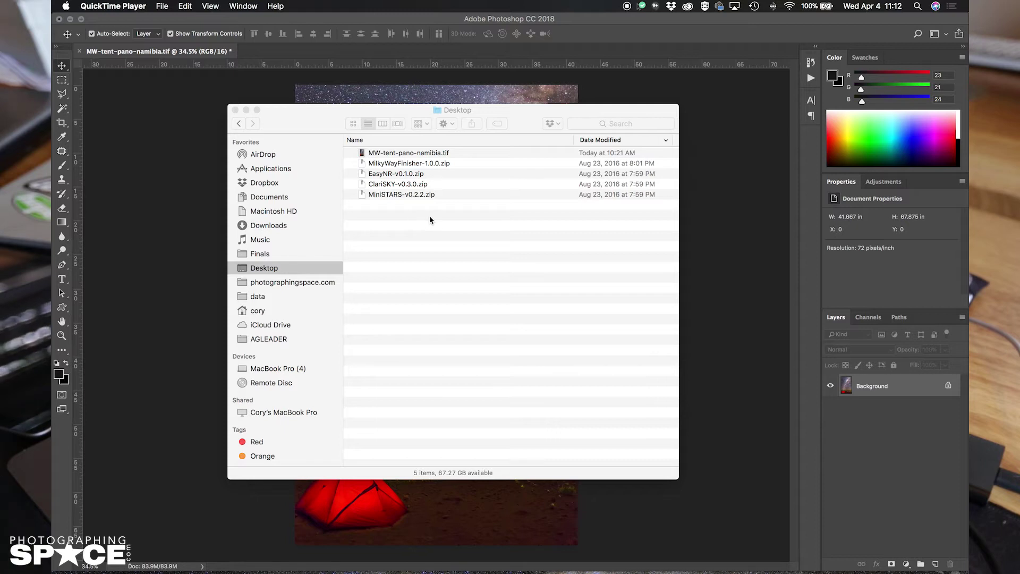
# Step: Unzip MiniSTARS-v0.2.2.zip on the Desktop and open the resulting MiniSTARS-v0.2.2 folder
pyautogui.click(407, 198)
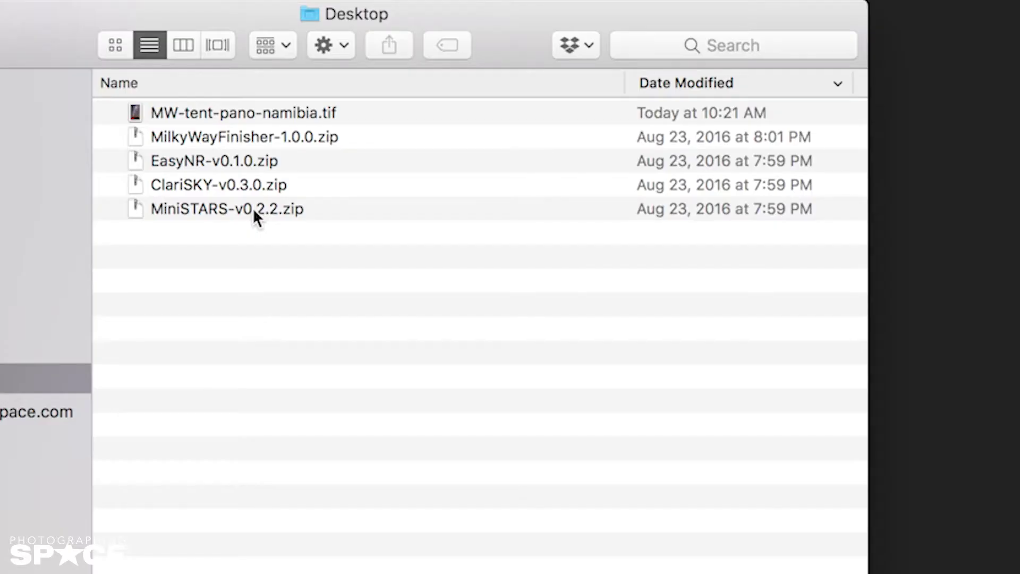
pyautogui.click(253, 209)
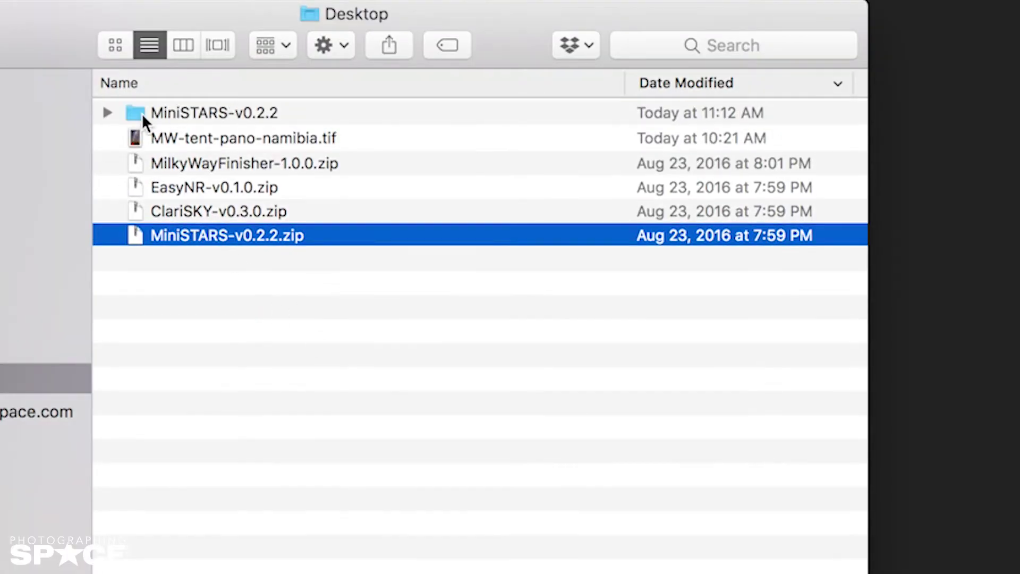
pyautogui.click(133, 114)
pyautogui.doubleClick(132, 112)
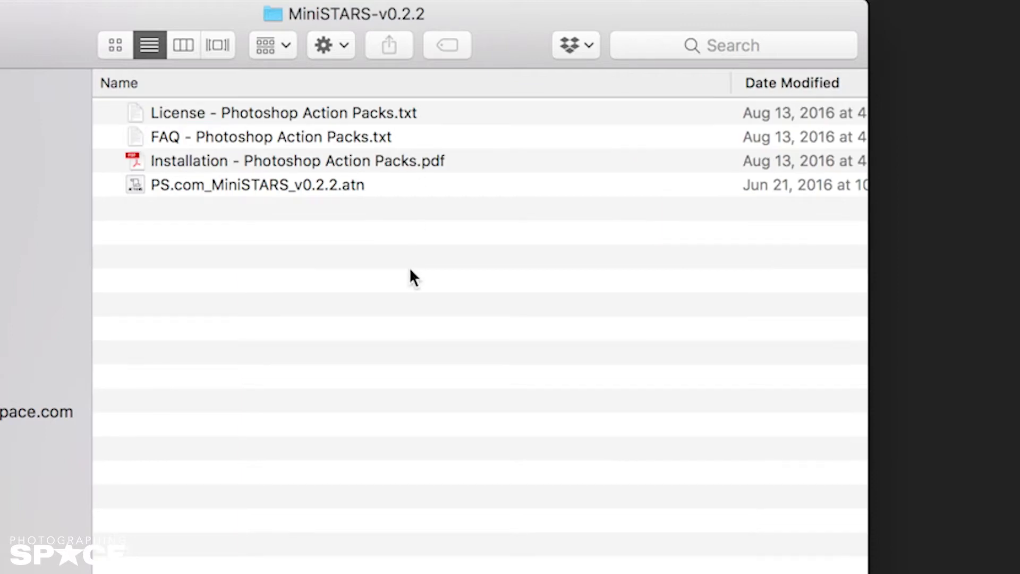
# Step: Review the folder's PS.com_MiniSTARS_v0.2.2.atn action file, Installation PDF, FAQ and License files
pyautogui.click(281, 185)
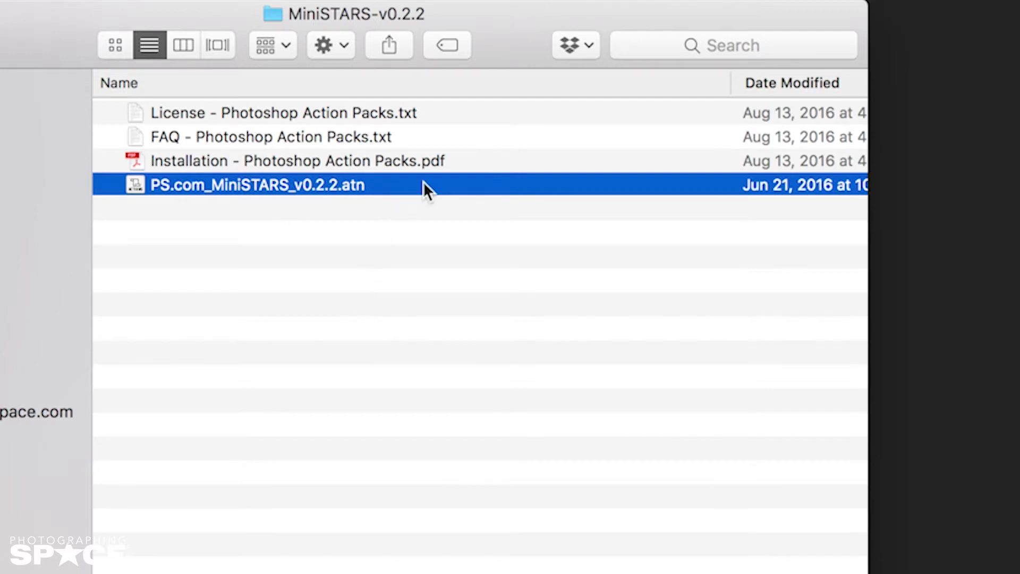
pyautogui.click(404, 162)
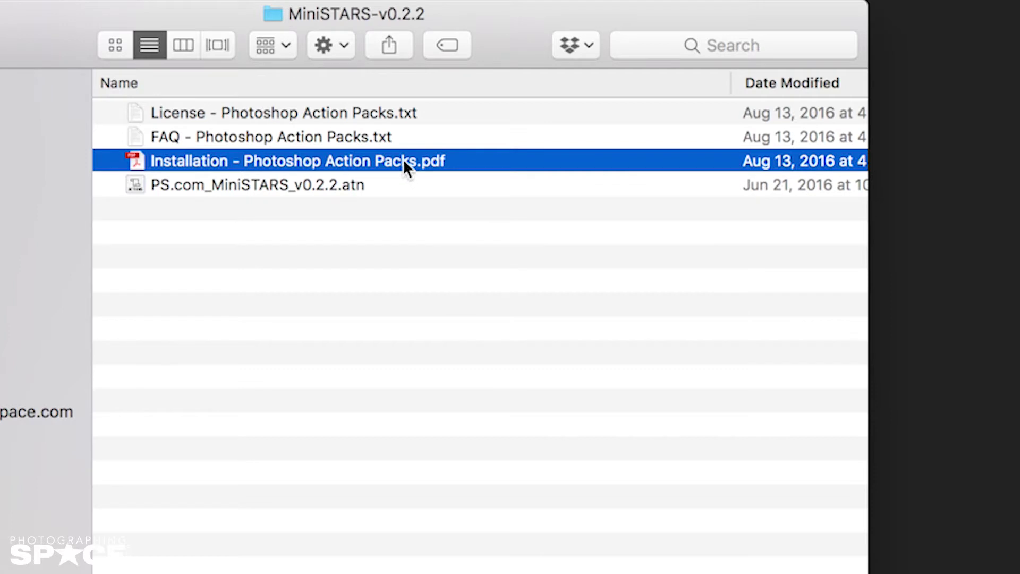
pyautogui.click(327, 138)
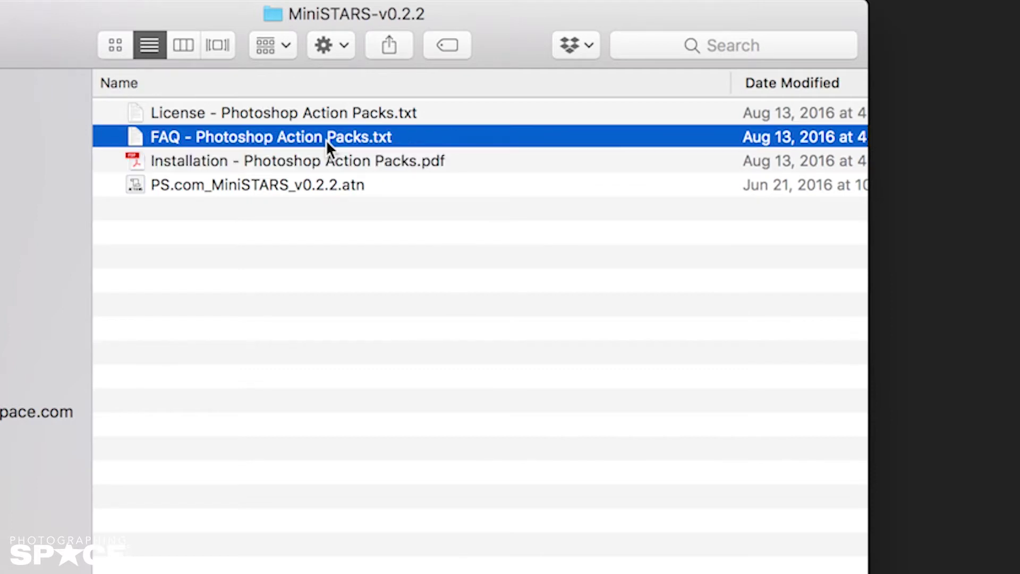
pyautogui.click(311, 112)
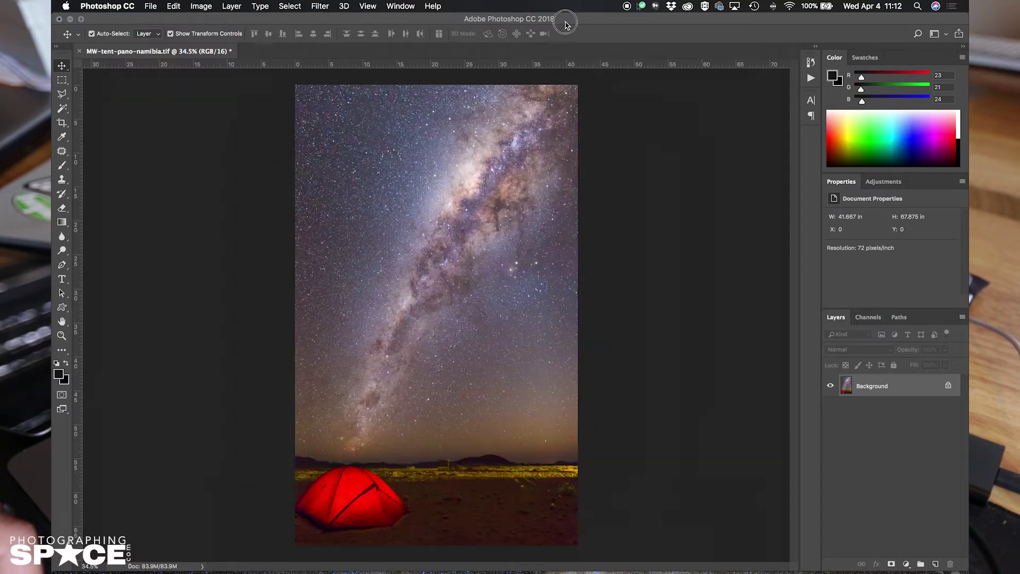
# Step: Back in Photoshop, choose Load Actions from the Actions panel menu
pyautogui.press('super+Tab')
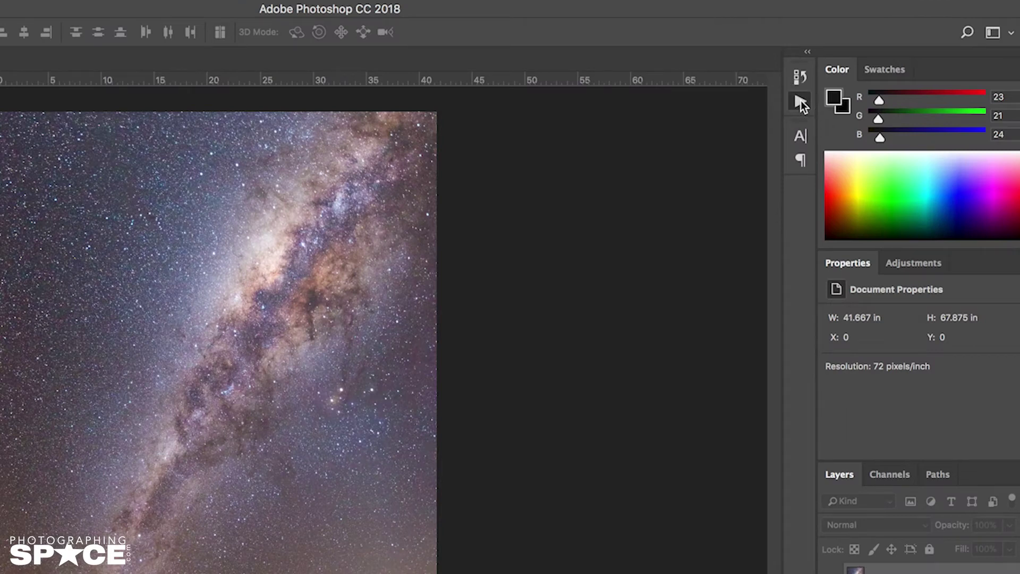
pyautogui.click(800, 101)
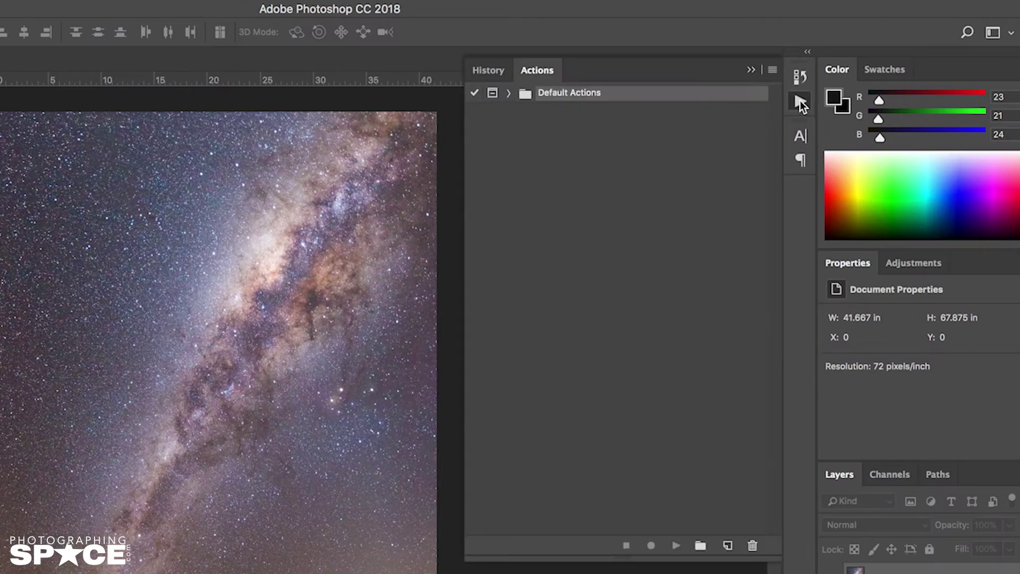
pyautogui.click(773, 72)
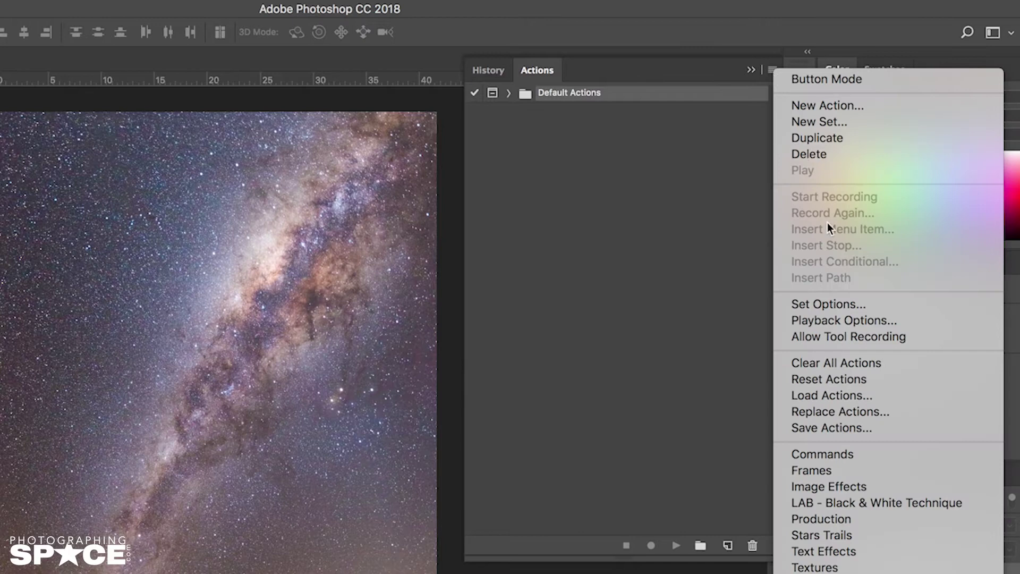
pyautogui.click(817, 397)
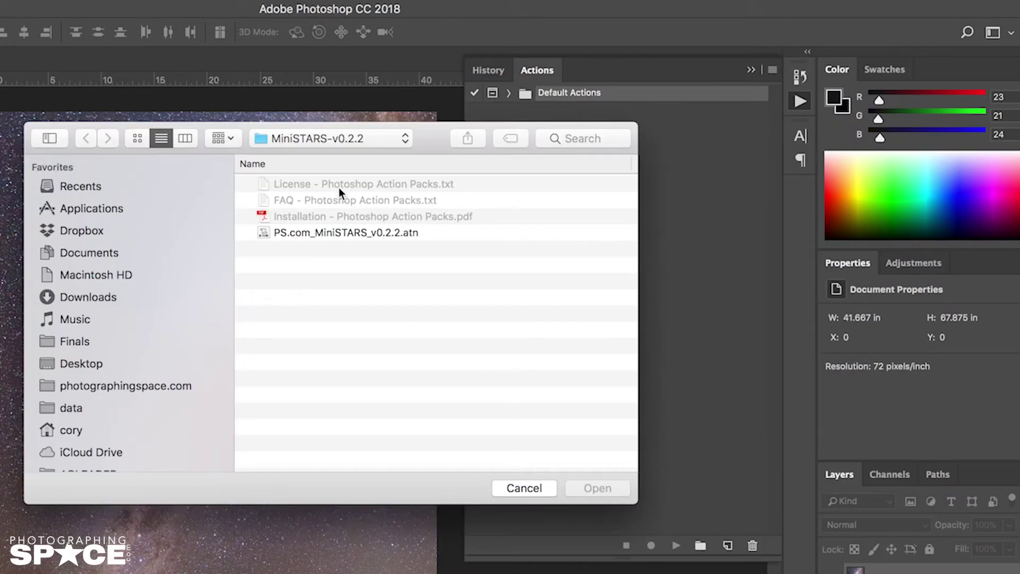
# Step: Load PS.com_MiniSTARS_v0.2.2.atn from Desktop > MiniSTARS-v0.2.2
pyautogui.click(341, 143)
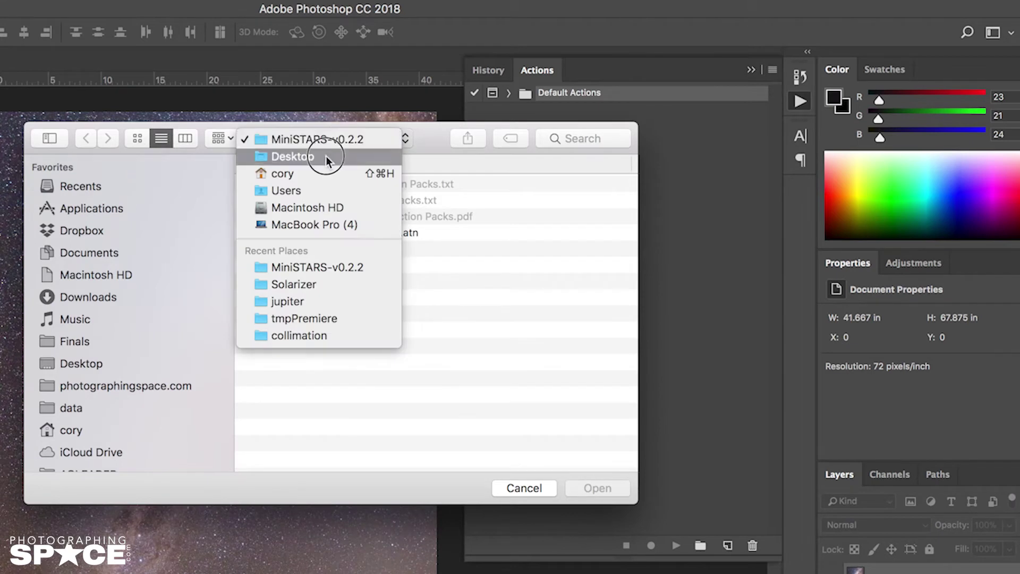
pyautogui.click(325, 155)
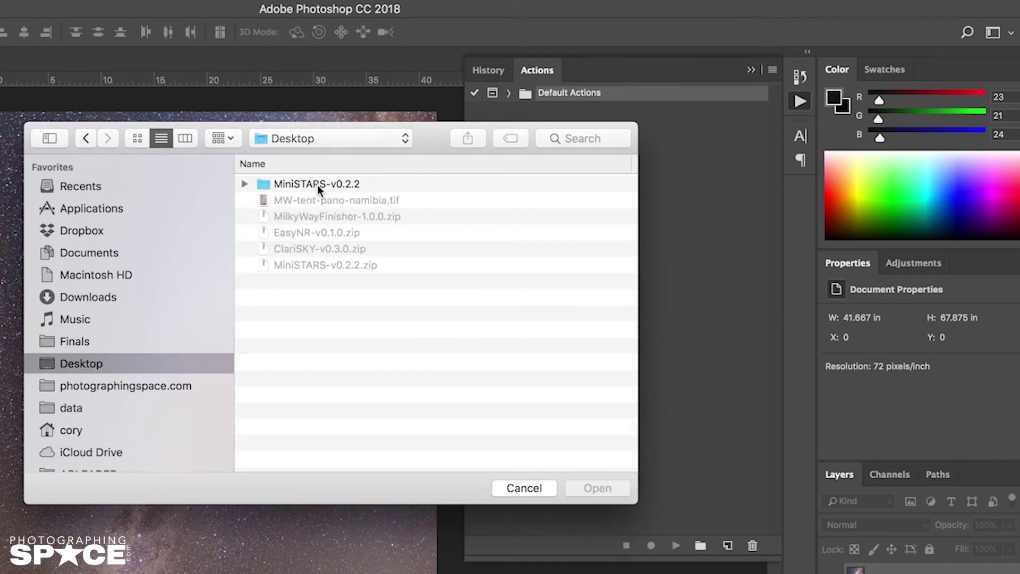
pyautogui.doubleClick(317, 185)
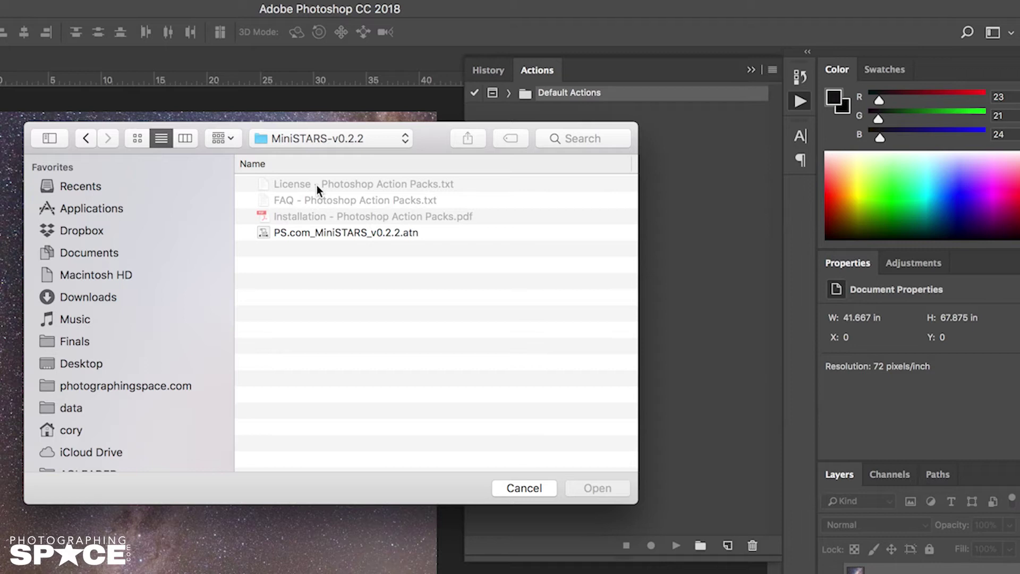
pyautogui.click(381, 235)
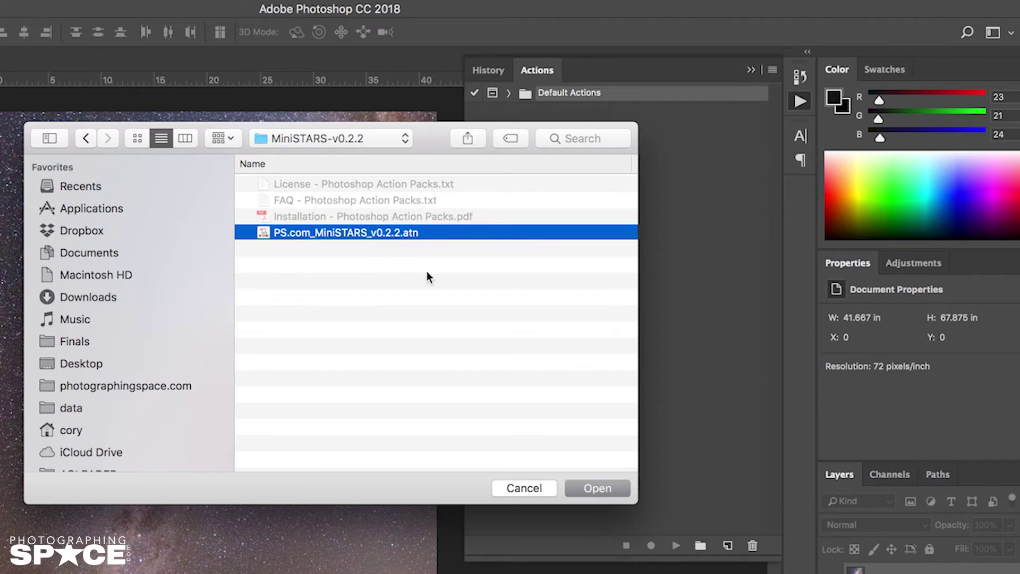
pyautogui.click(592, 486)
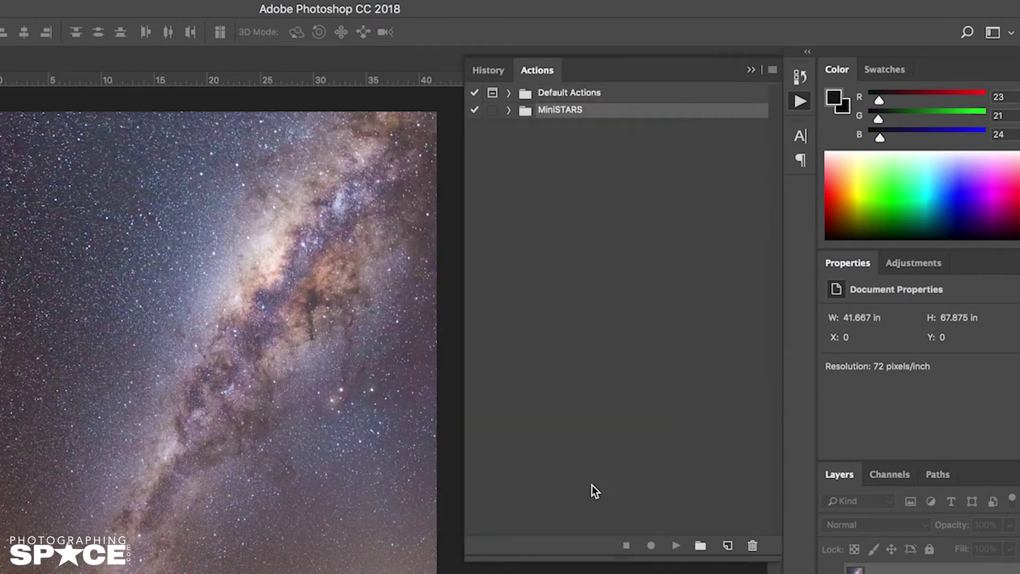
# Step: Expand the MiniSTARS set and play MiniSTARS All to create layers MiniSTARS 1–5
pyautogui.click(508, 111)
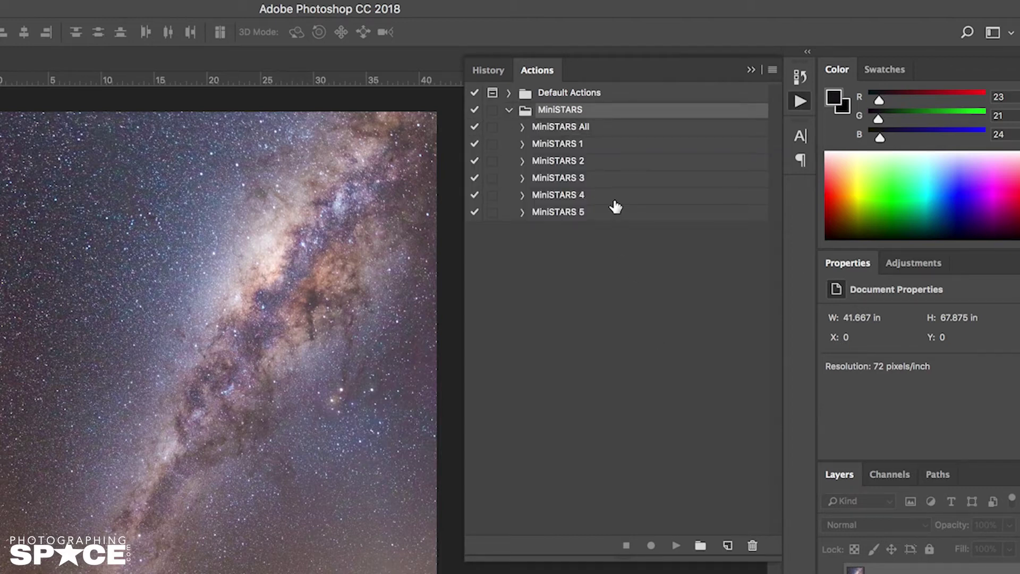
pyautogui.click(574, 132)
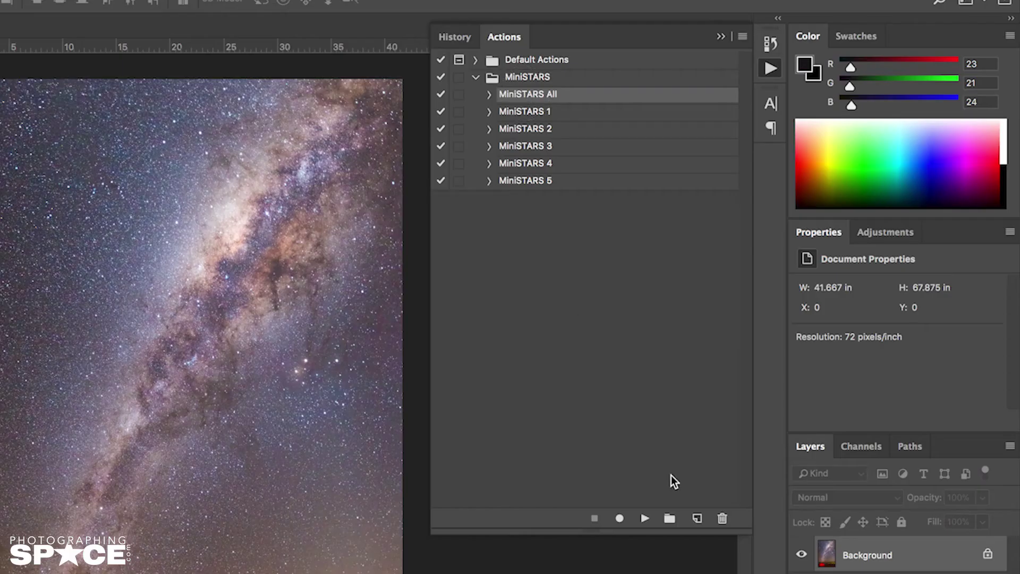
pyautogui.click(644, 518)
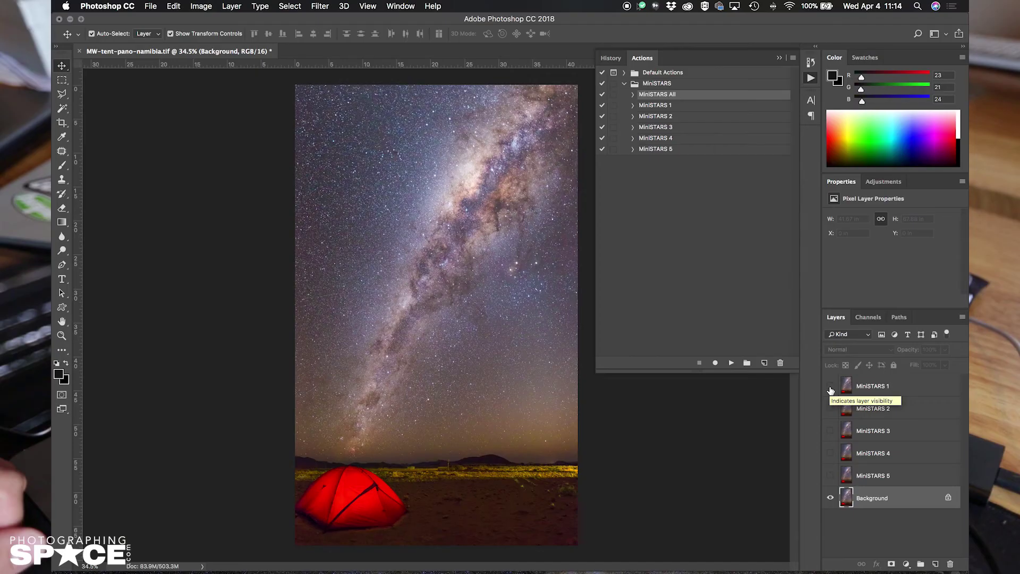
# Step: Toggle the MiniSTARS 1, 2 and 5 layers to compare reduction levels with the original
pyautogui.click(831, 386)
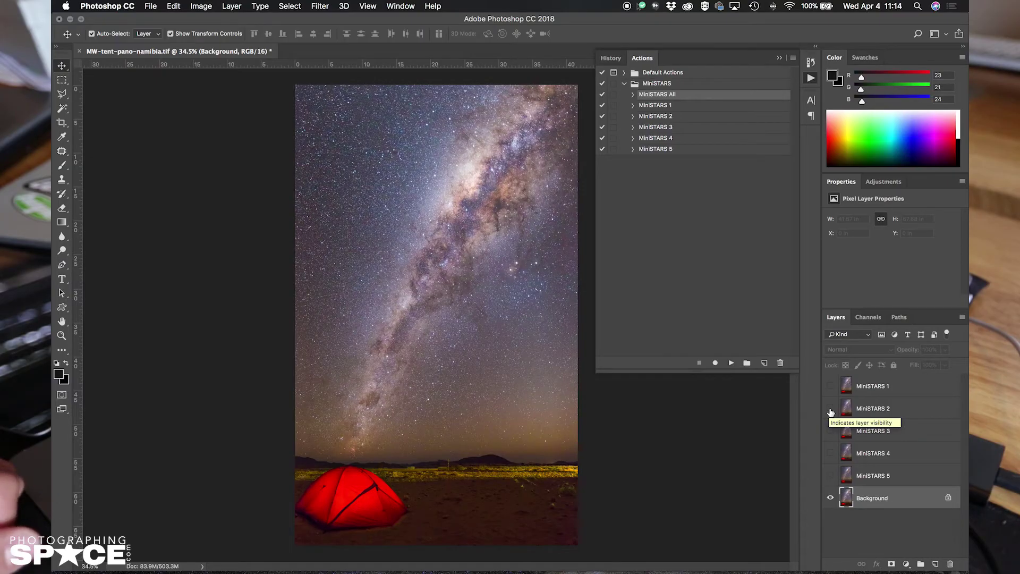
pyautogui.click(831, 409)
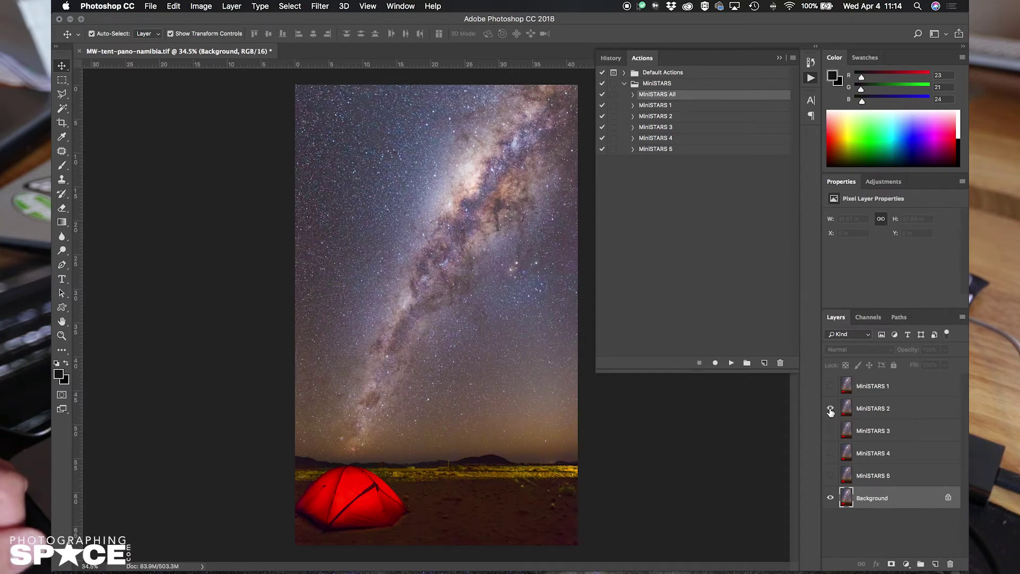
pyautogui.click(831, 410)
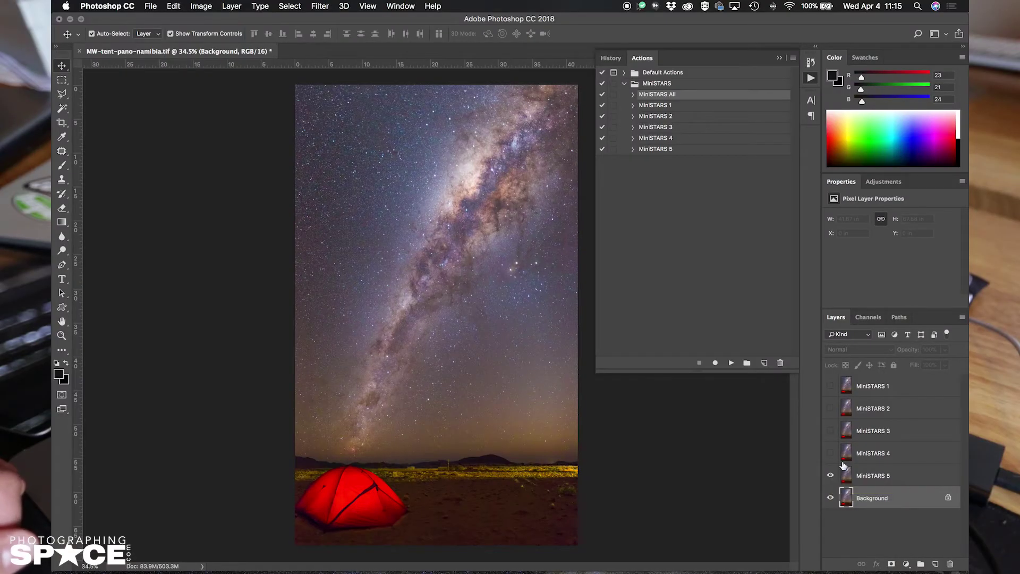
pyautogui.click(830, 475)
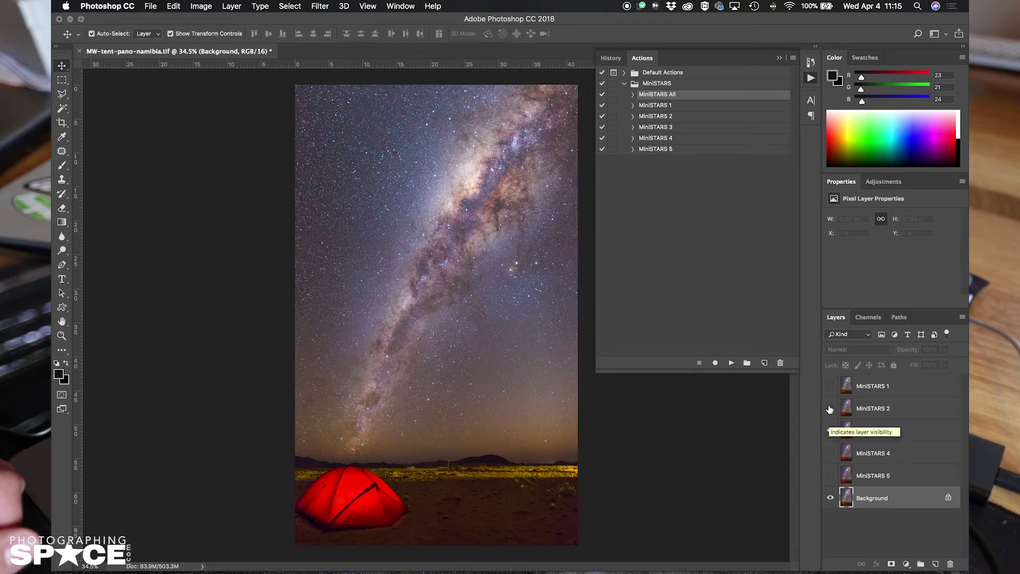
# Step: Show MiniSTARS 2 and delete layers MiniSTARS 1, 3, 4 and 5
pyautogui.click(830, 430)
pyautogui.click(831, 408)
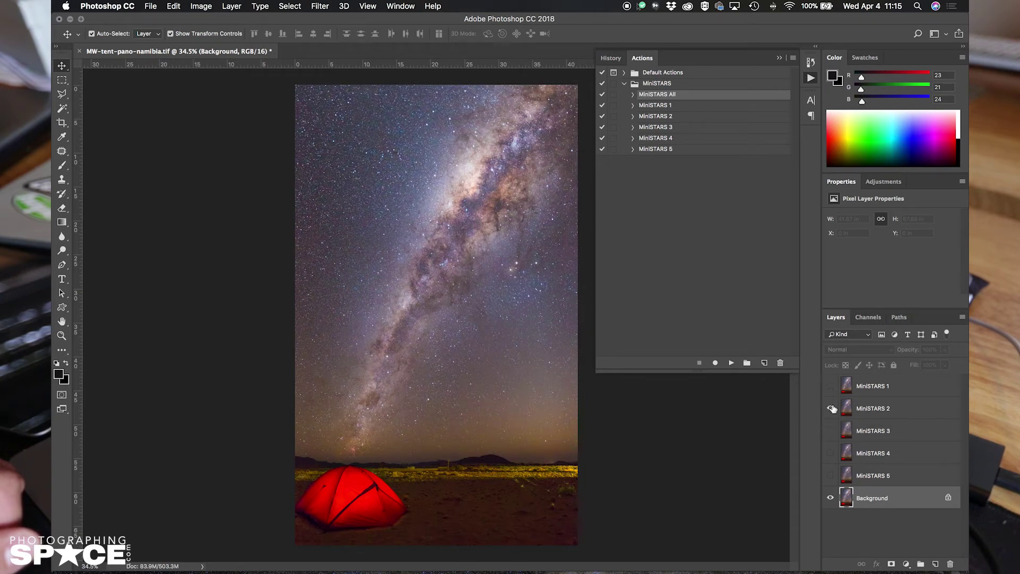
pyautogui.click(874, 408)
pyautogui.click(876, 389)
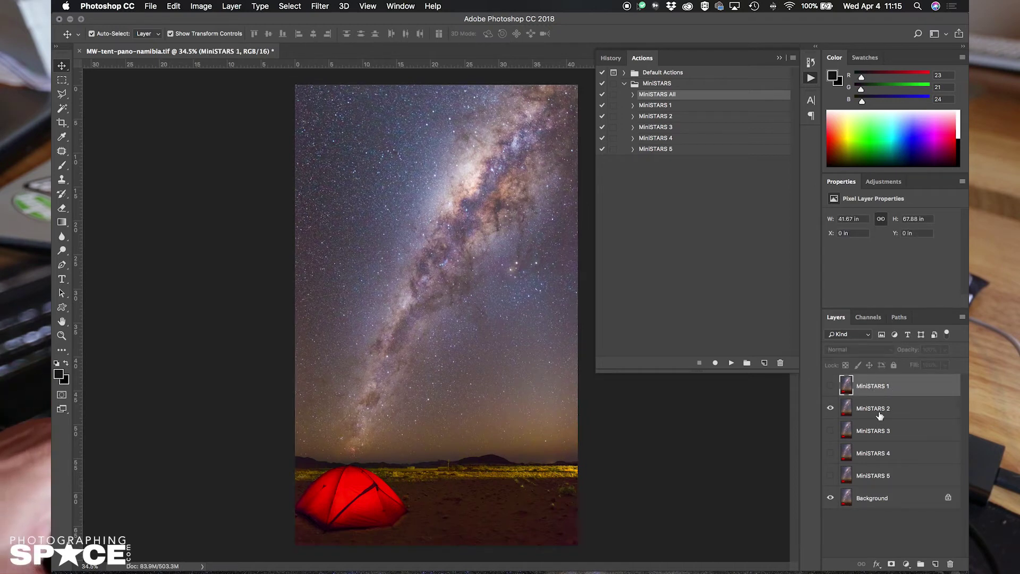
pyautogui.keyDown('super'); pyautogui.click(878, 431); pyautogui.keyUp('super')
pyautogui.keyDown('super'); pyautogui.click(881, 453); pyautogui.keyUp('super')
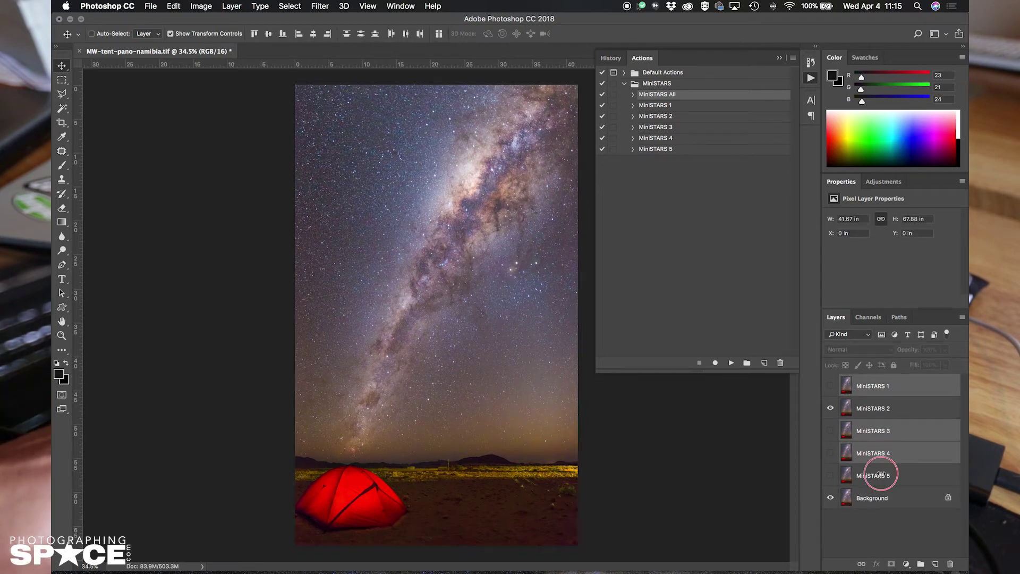
pyautogui.keyDown('super'); pyautogui.click(882, 476); pyautogui.keyUp('super')
pyautogui.press('Delete')
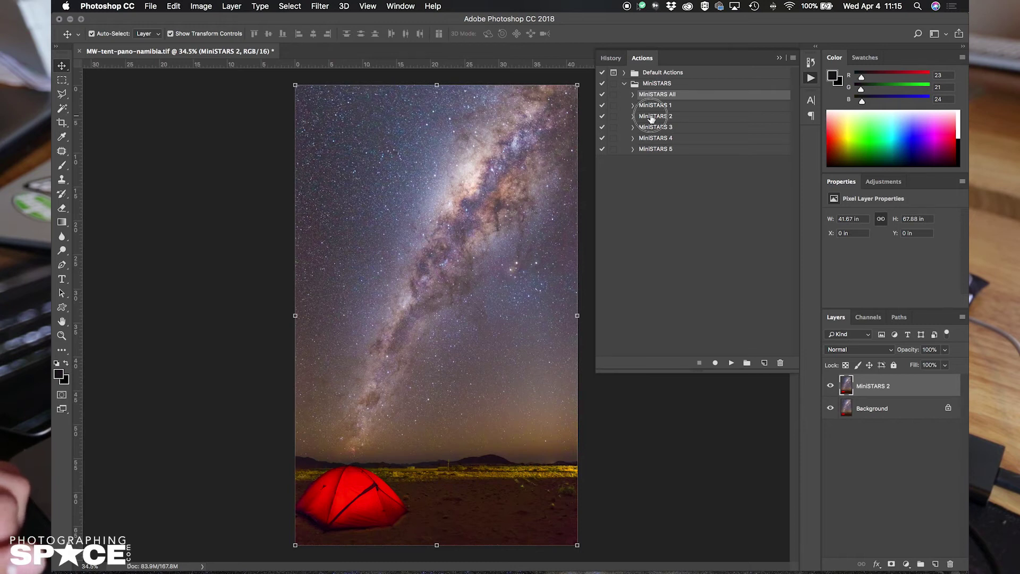
# Step: Run the MiniSTARS 2 action again and toggle the new layer to compare
pyautogui.click(651, 117)
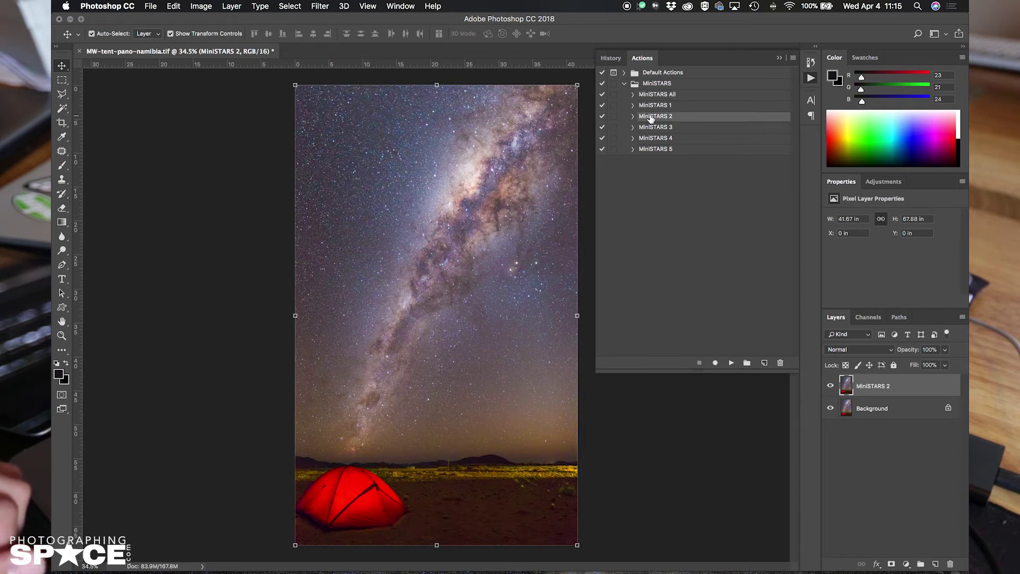
pyautogui.click(830, 387)
pyautogui.click(831, 386)
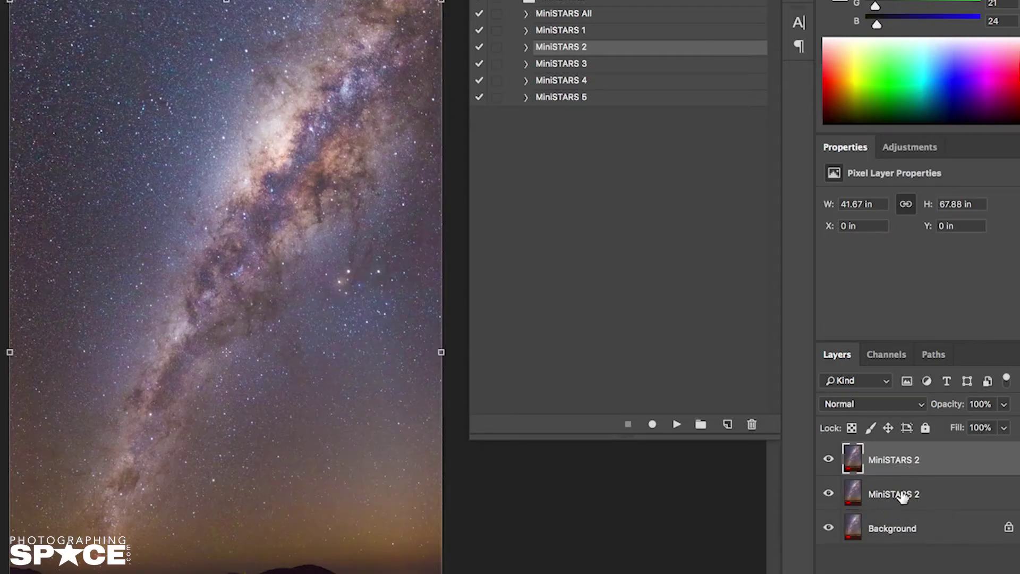
# Step: Toggle the two MiniSTARS 2 layers against the Background, leaving the lower one hidden
pyautogui.click(903, 496)
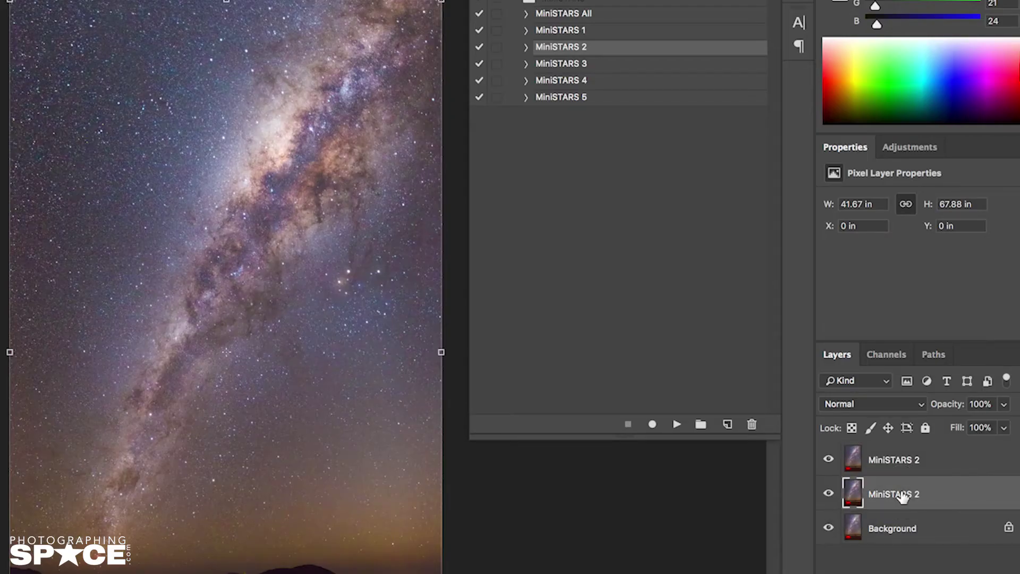
pyautogui.click(830, 496)
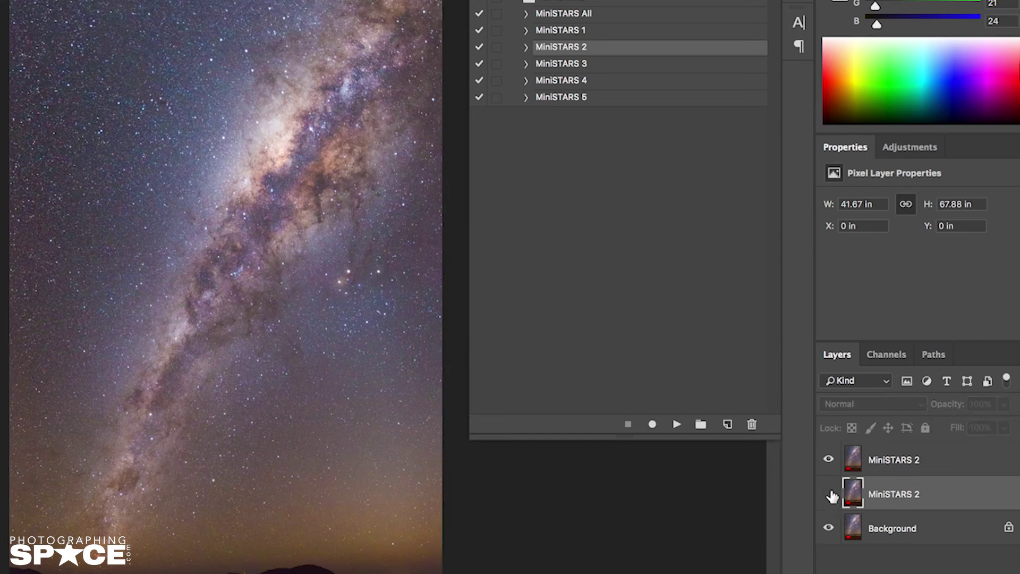
pyautogui.click(903, 463)
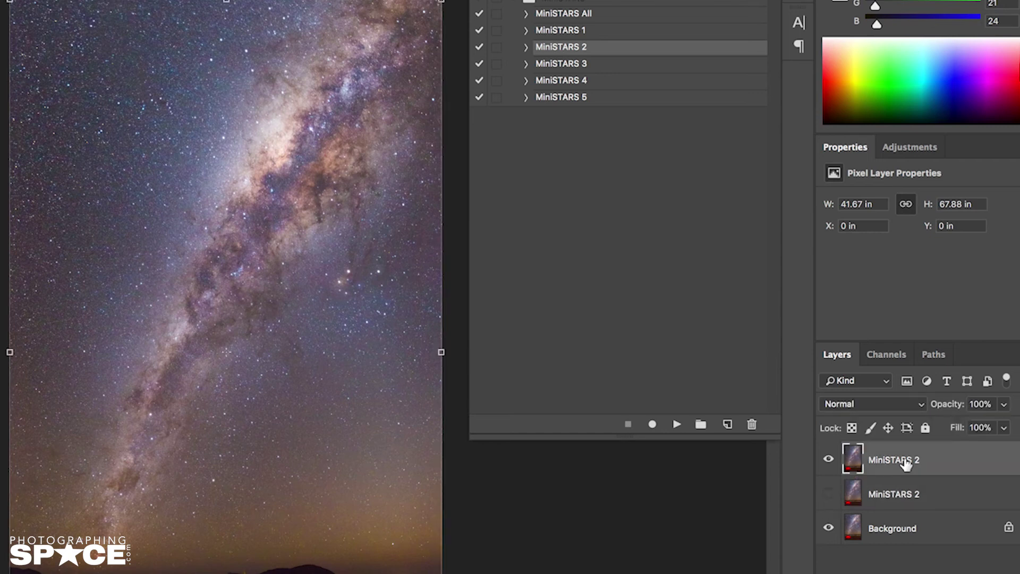
pyautogui.click(830, 461)
pyautogui.click(829, 461)
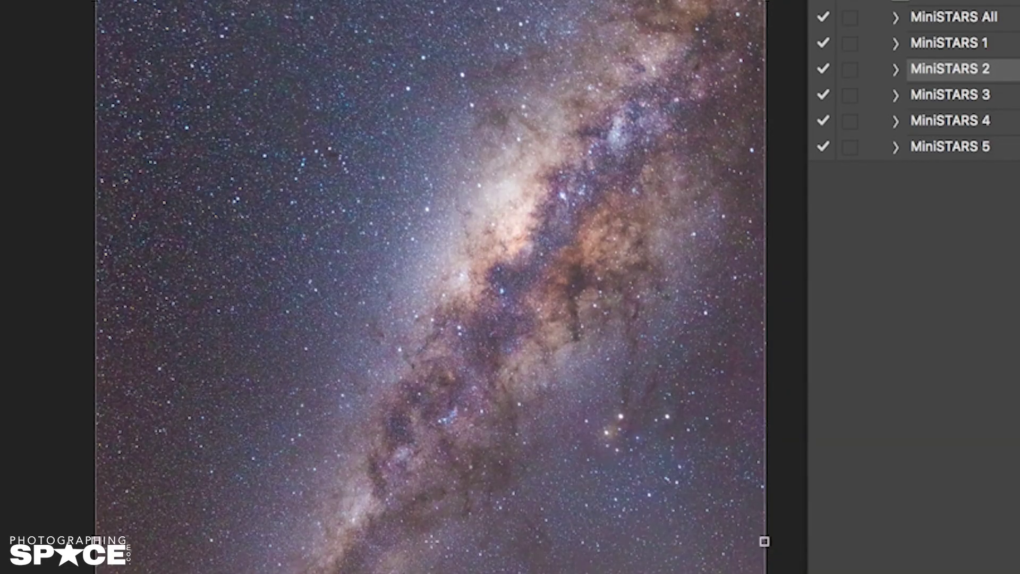
pyautogui.click(831, 386)
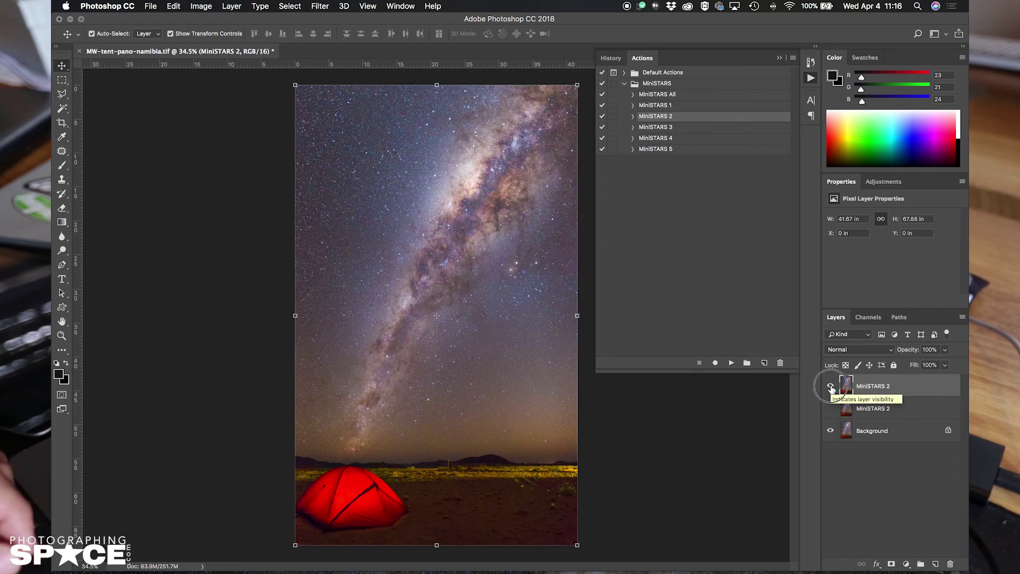
pyautogui.click(831, 387)
pyautogui.click(831, 386)
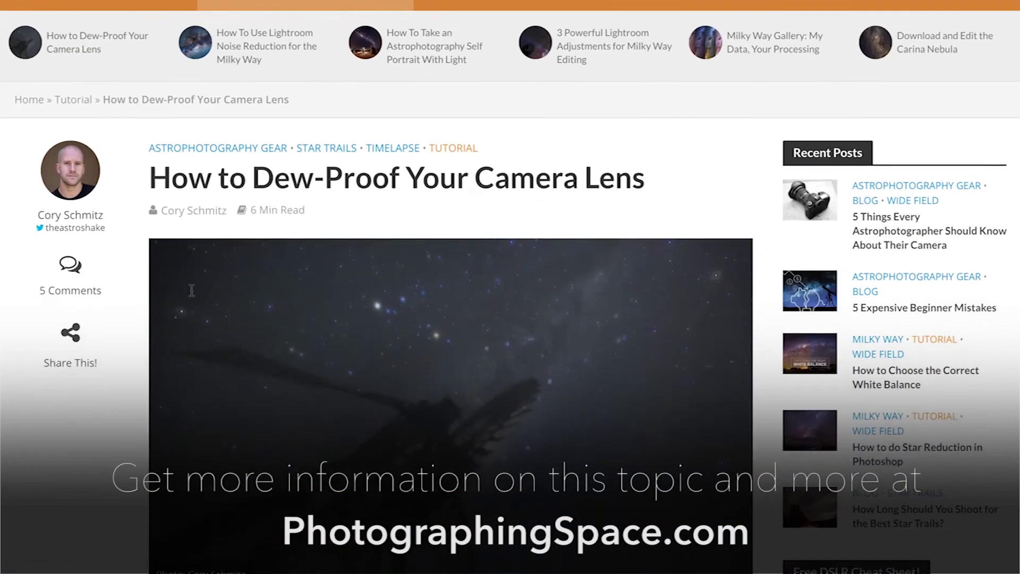
# Step: Scroll the dew-proofing article down to the 'How do we keep the dew away?' section
pyautogui.scroll(-20, 192, 290)
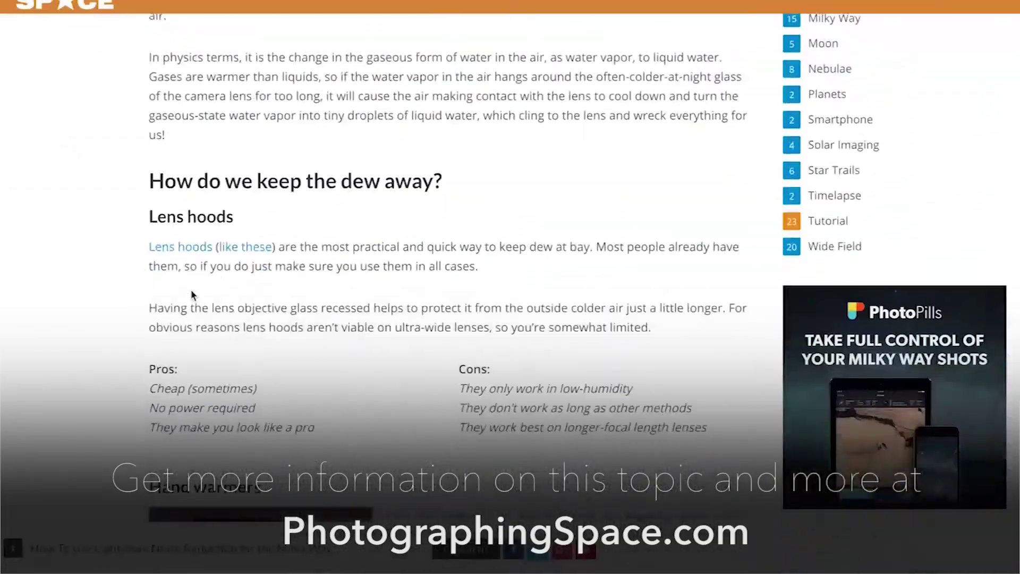